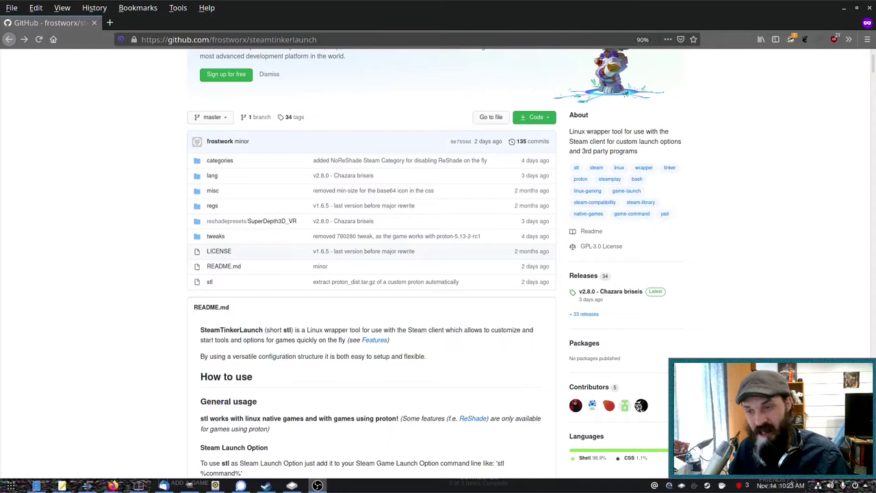
Read the usage and installation sections of the SteamTinkerLaunch README on GitHub.
scroll(326, 303, "down", 2)
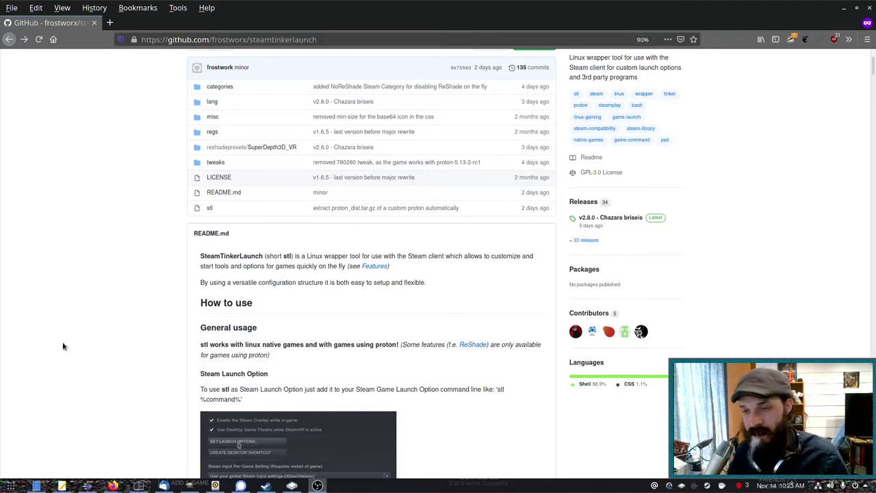
scroll(378, 362, "down", 1)
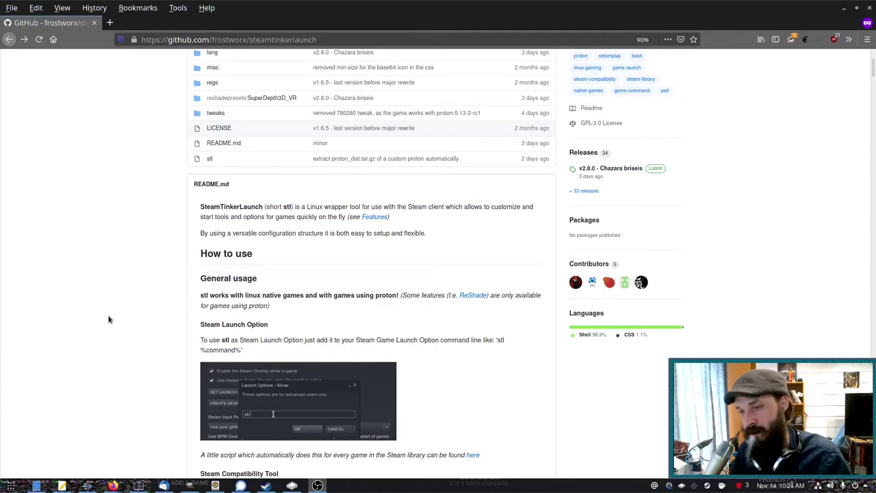
scroll(110, 317, "down", 8)
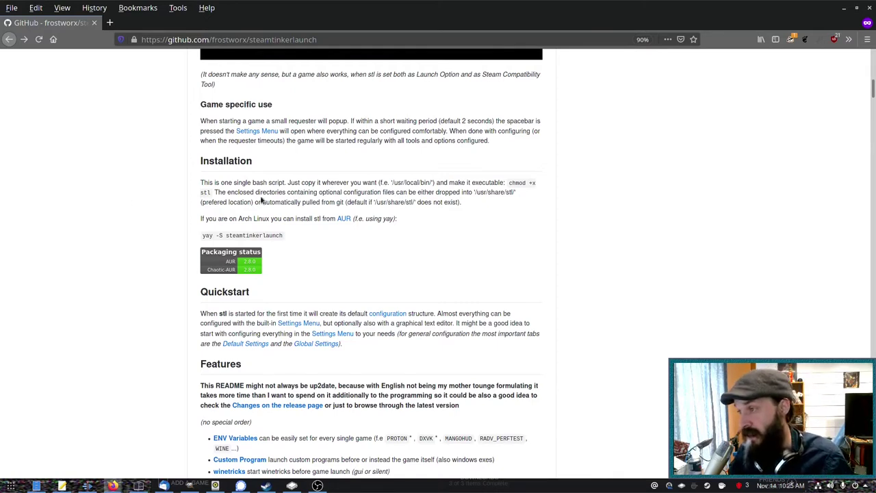
scroll(254, 200, "up", 1)
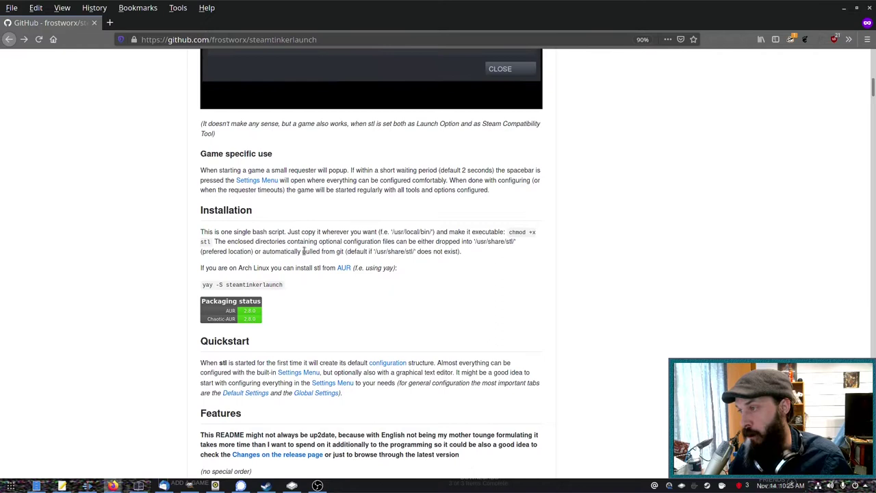
scroll(288, 243, "up", 1)
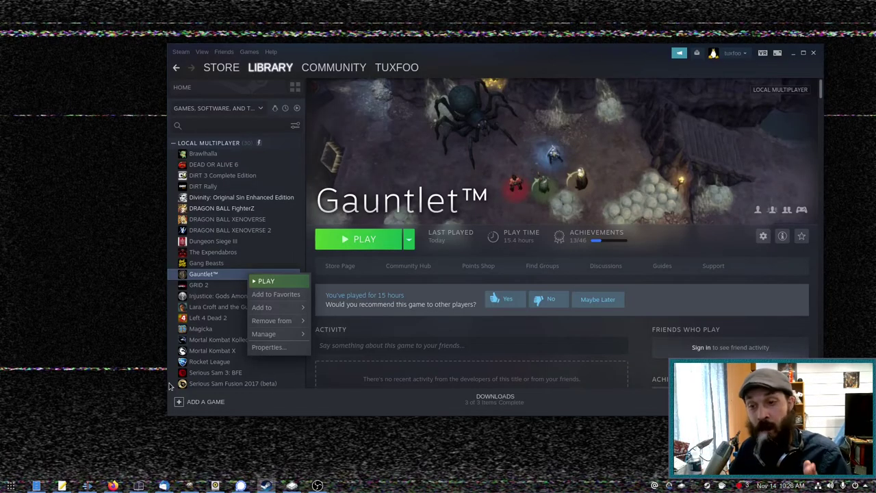
In Steam, set Gauntlet's launch options to "stl %command%" and close the game's properties.
left_click(269, 347)
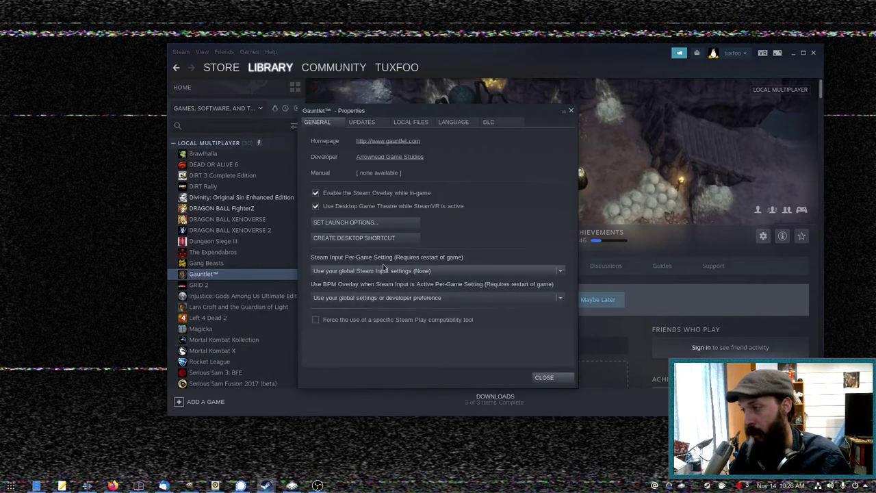
left_click(362, 225)
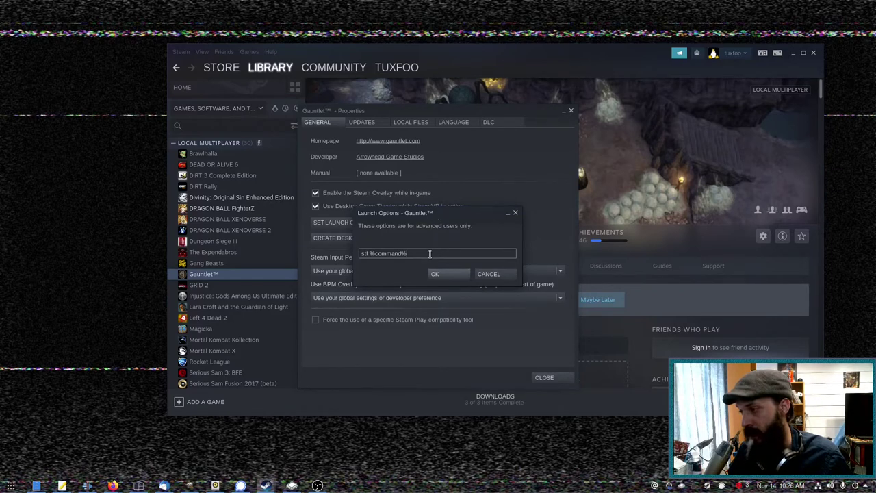
left_click_drag(429, 253, 344, 254)
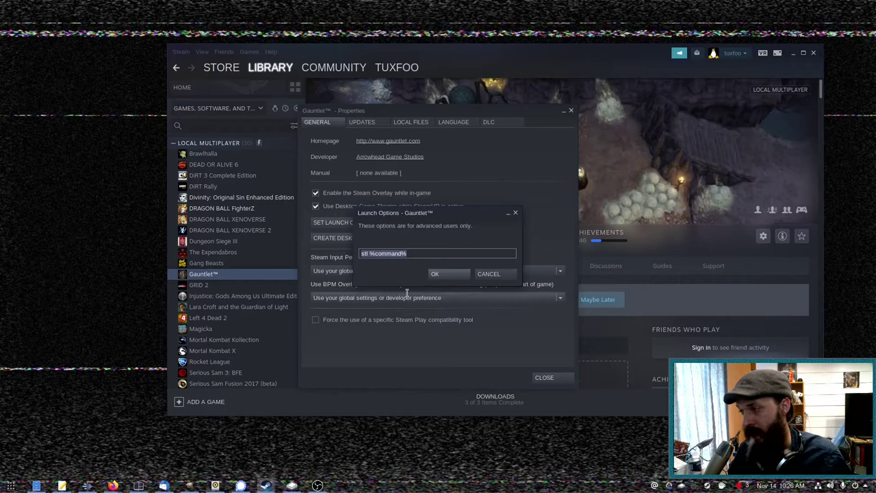
left_click(448, 274)
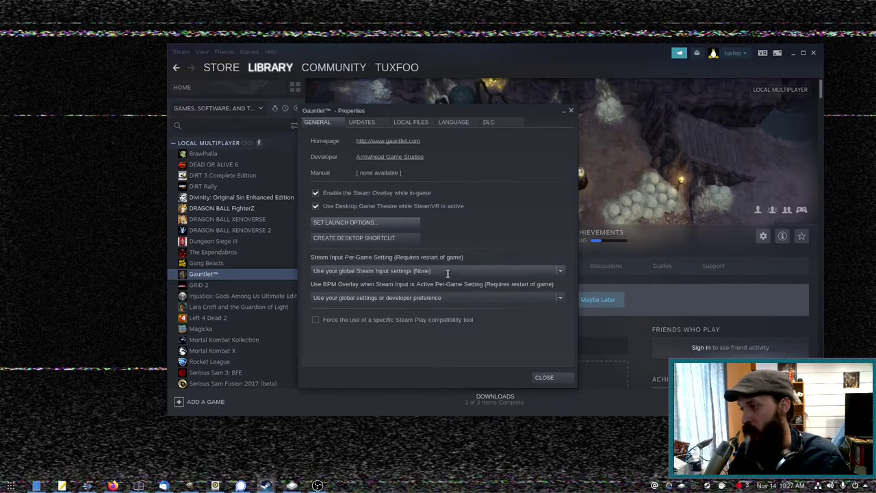
left_click(547, 378)
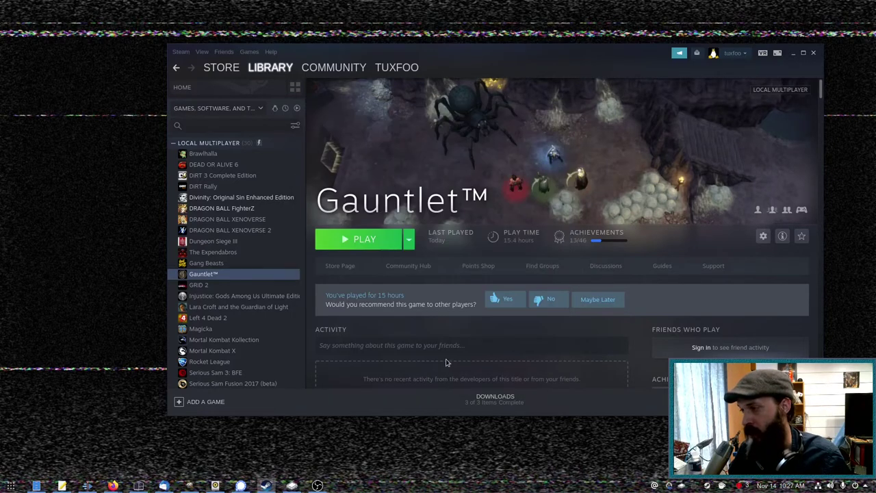
Launch Gauntlet into its SteamTinkerLaunch settings and enable GameMode and MangoHud for the game.
left_click(371, 242)
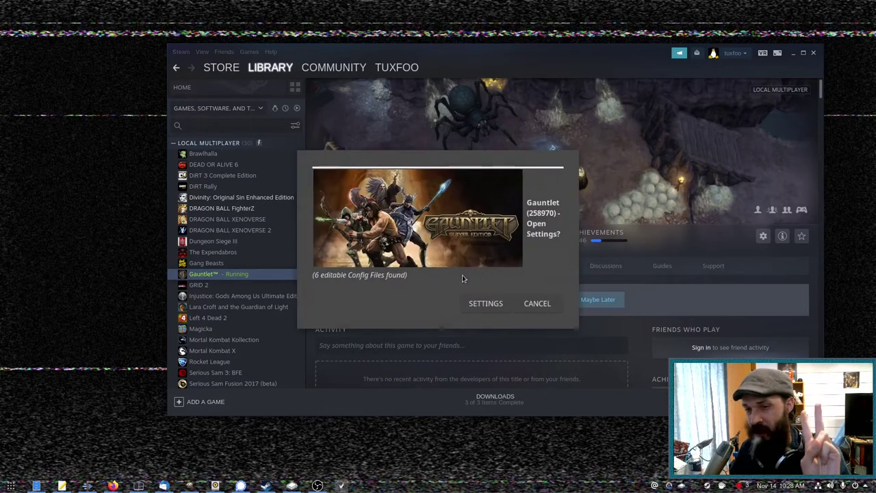
left_click(486, 303)
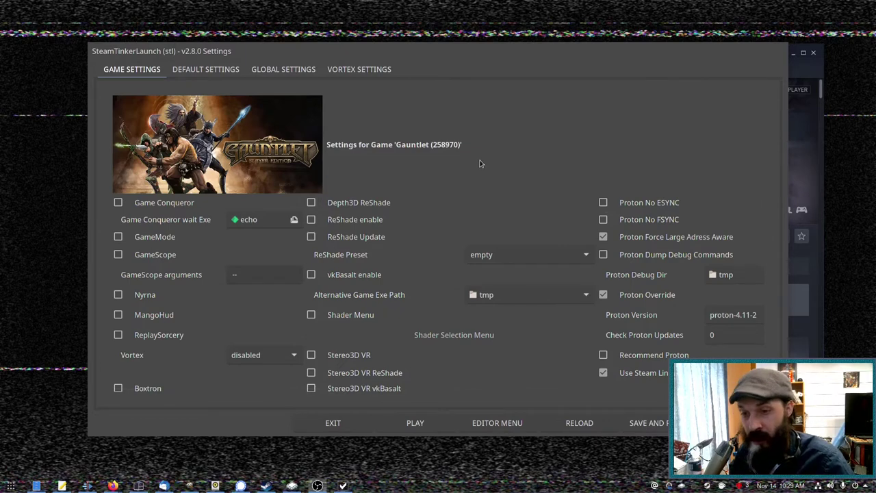
left_click(118, 236)
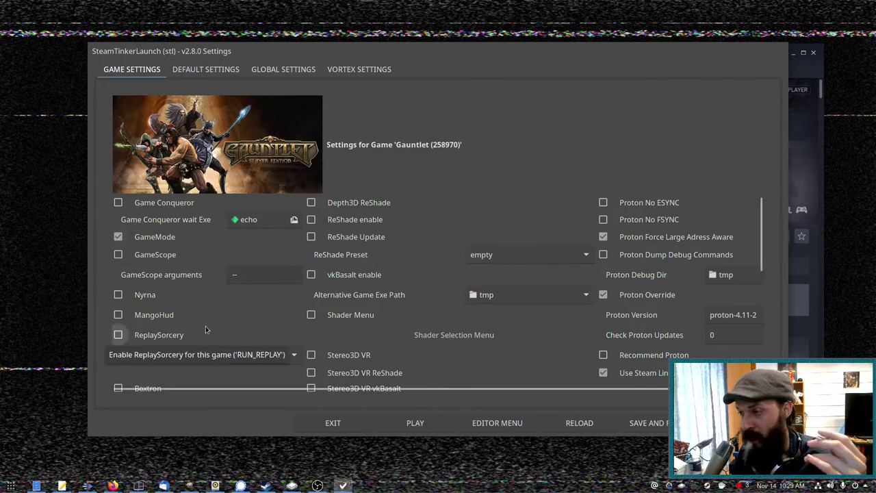
left_click(117, 315)
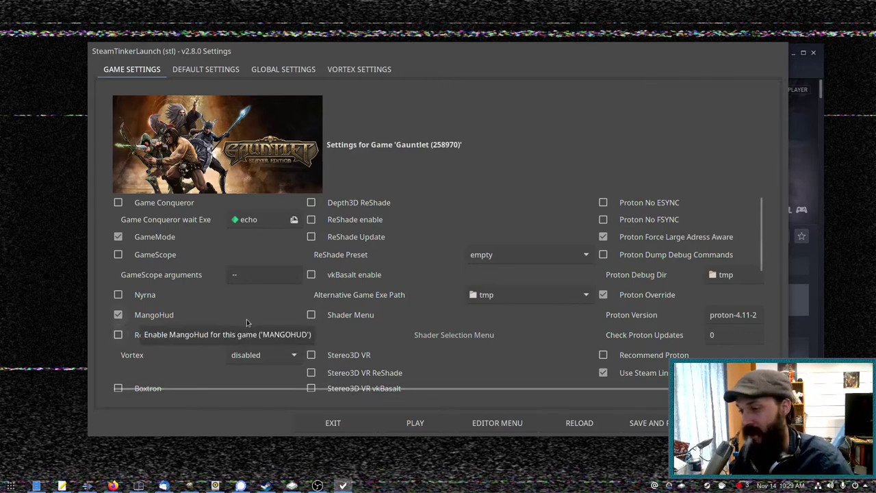
Set Gauntlet's Proton version to proton-5.13-2-rc3.
left_click(724, 314)
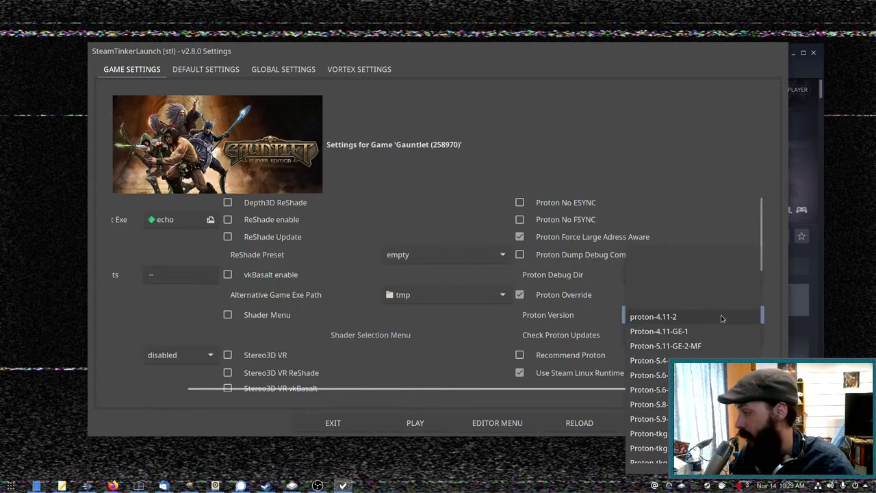
scroll(682, 360, "down", 3)
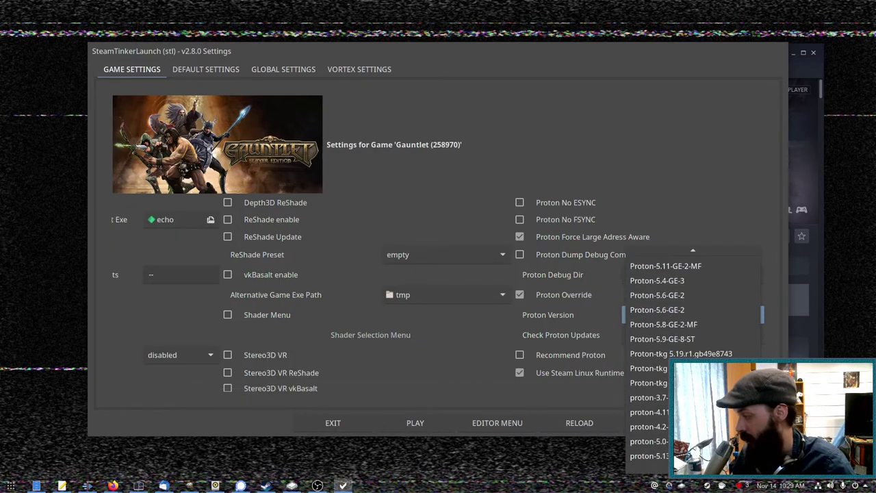
left_click(648, 455)
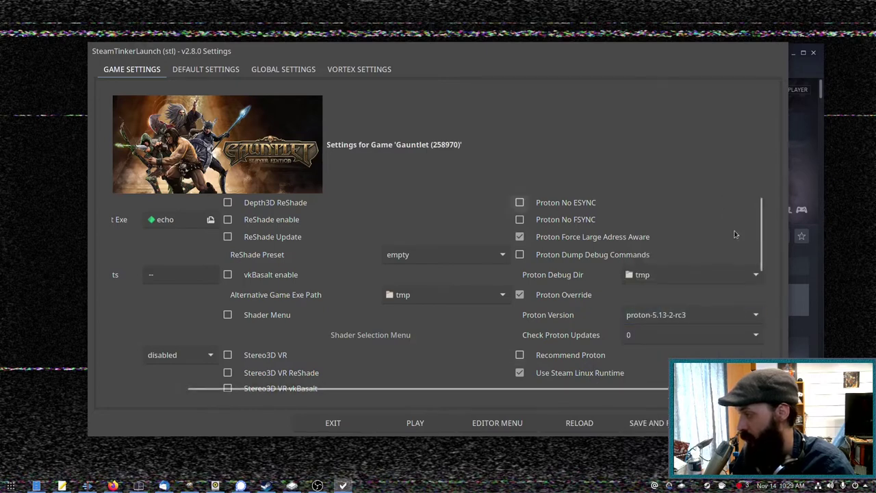
Set Run custom command to 1 with the LAVFilters installer as the custom command, and save the game settings.
left_click_drag(759, 226, 734, 337)
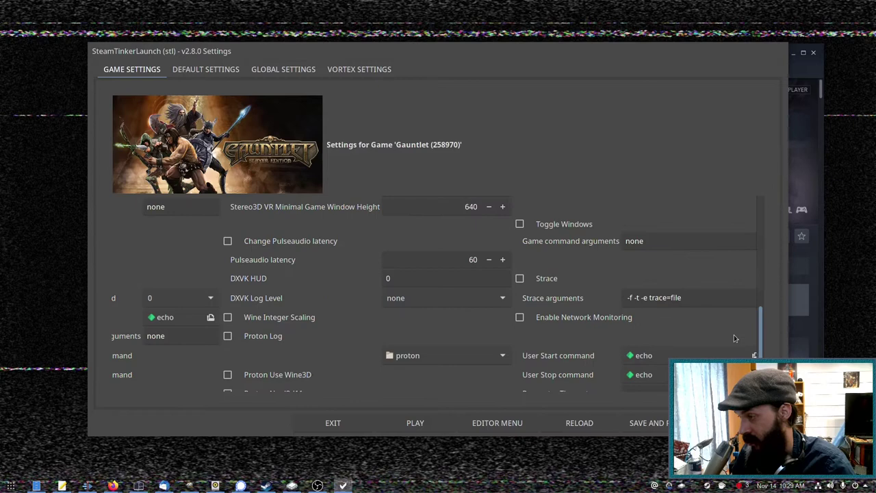
scroll(734, 335, "down", 2)
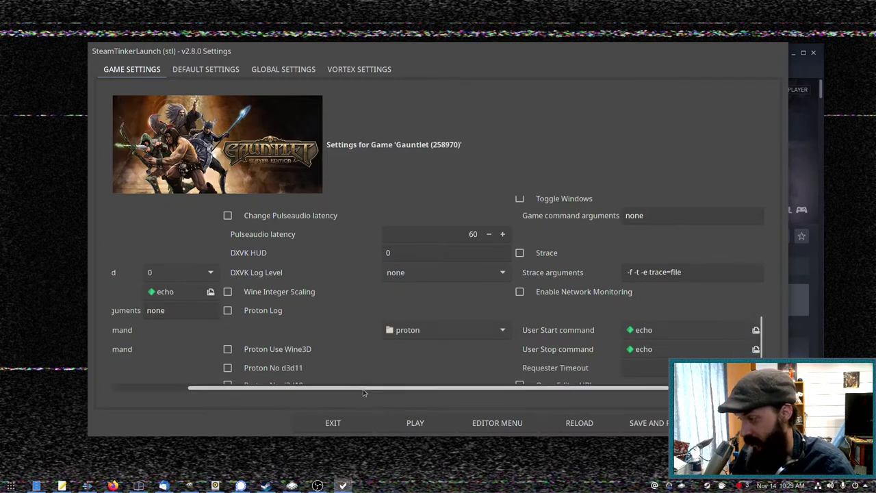
left_click_drag(363, 393, 206, 395)
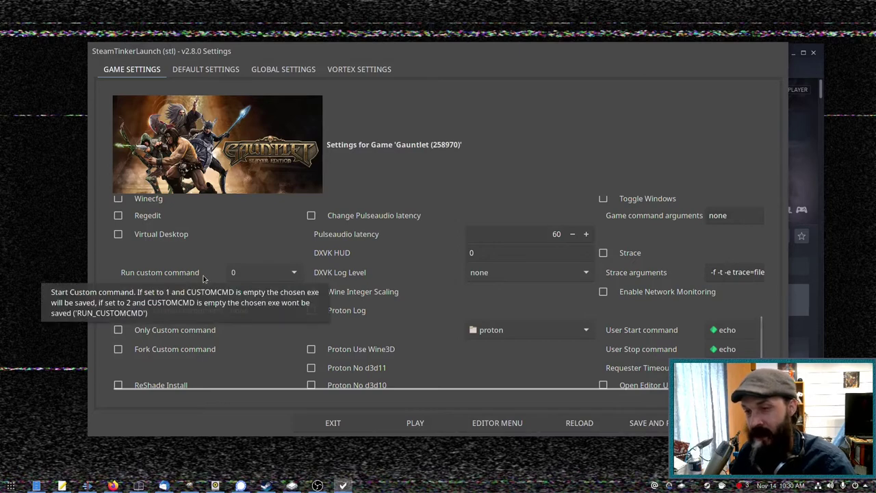
left_click(252, 274)
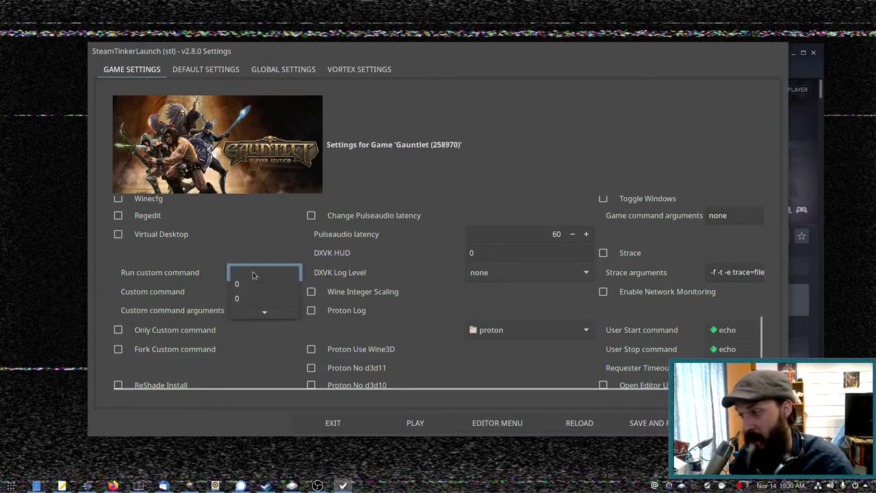
left_click(255, 297)
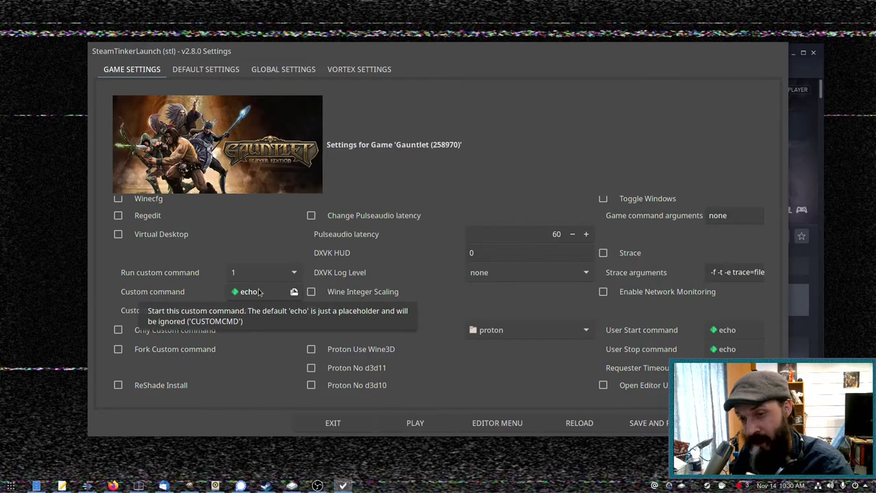
scroll(260, 292, "down", 1)
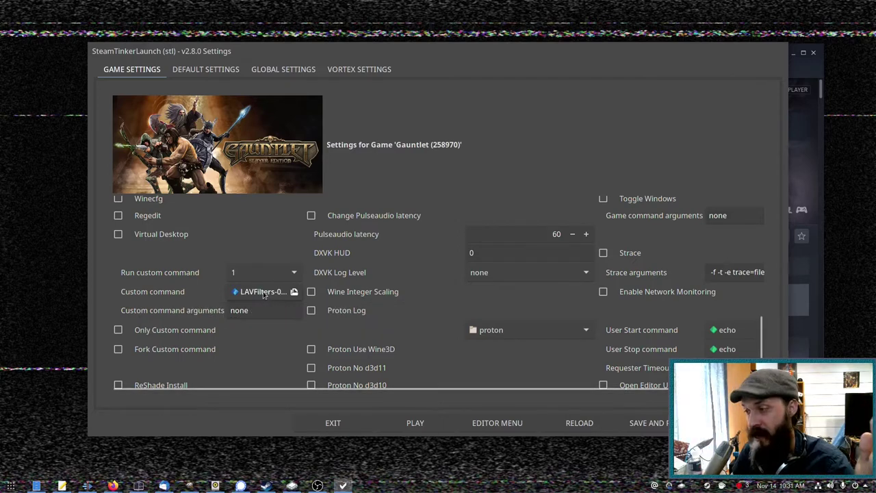
left_click(656, 424)
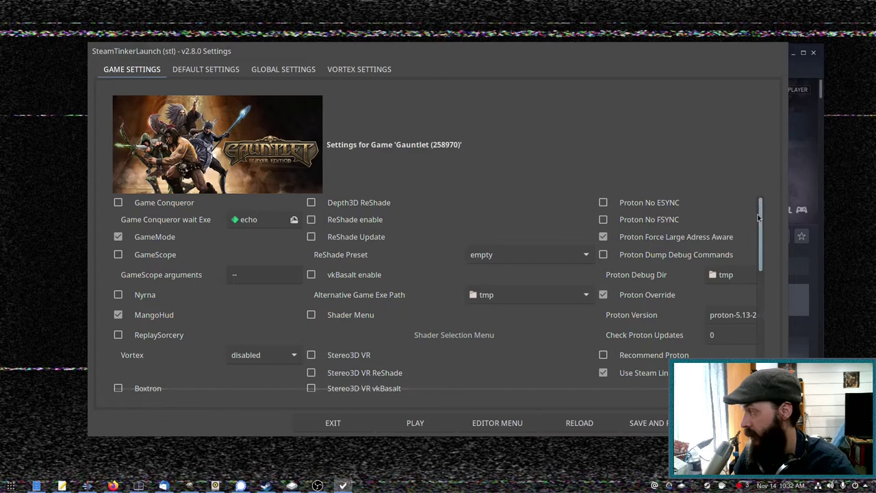
Start the game to run the LAV Filters setup and install it with the default folder, components, shortcuts and splitter formats.
left_click_drag(759, 218, 745, 337)
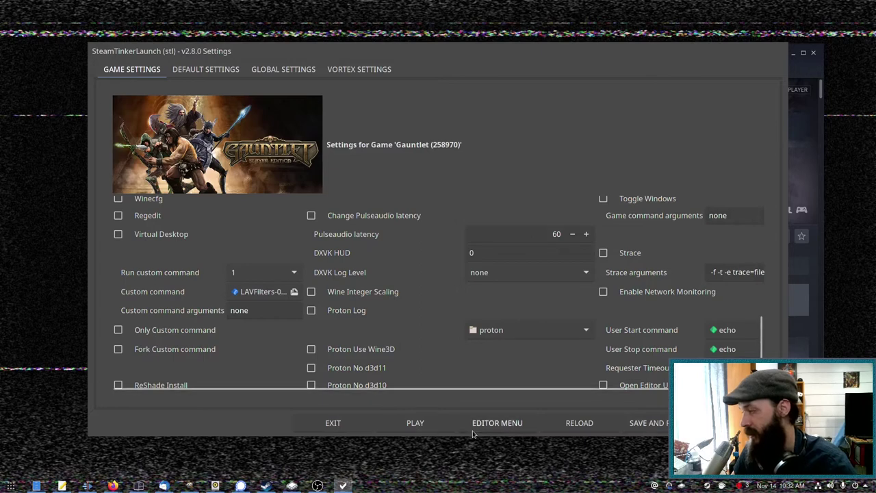
left_click(416, 423)
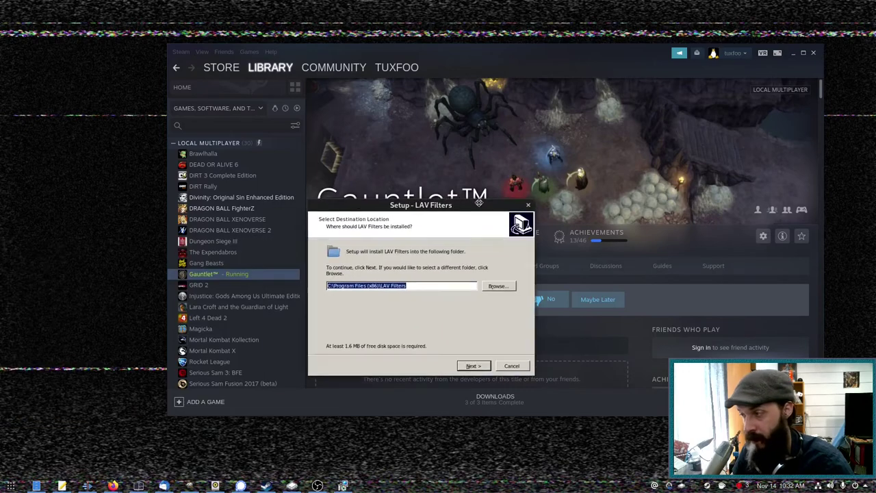
left_click_drag(471, 204, 409, 170)
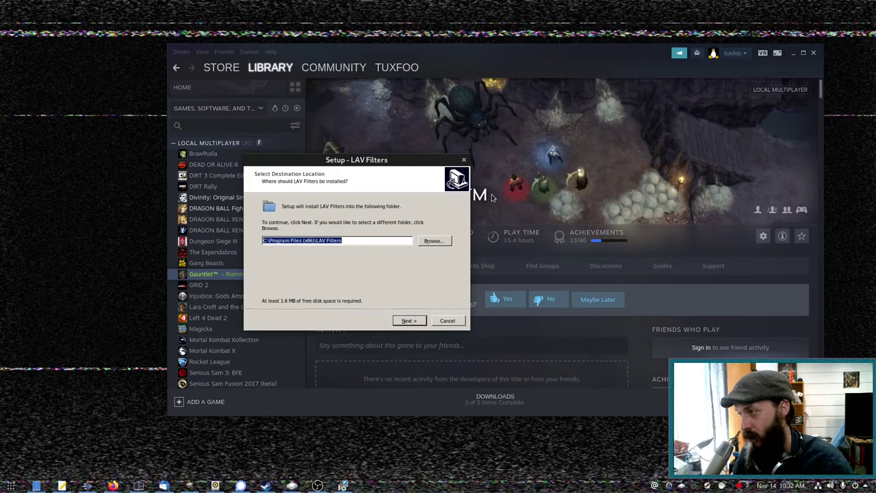
left_click(408, 321)
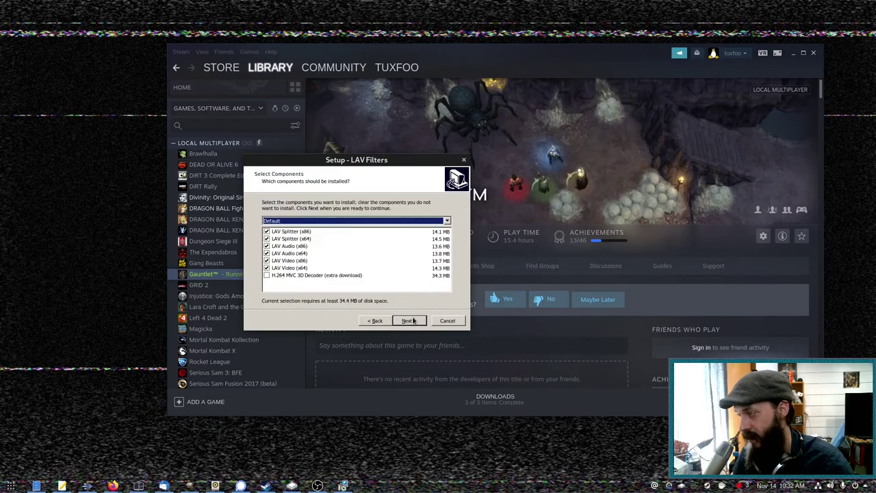
left_click(411, 322)
left_click(408, 320)
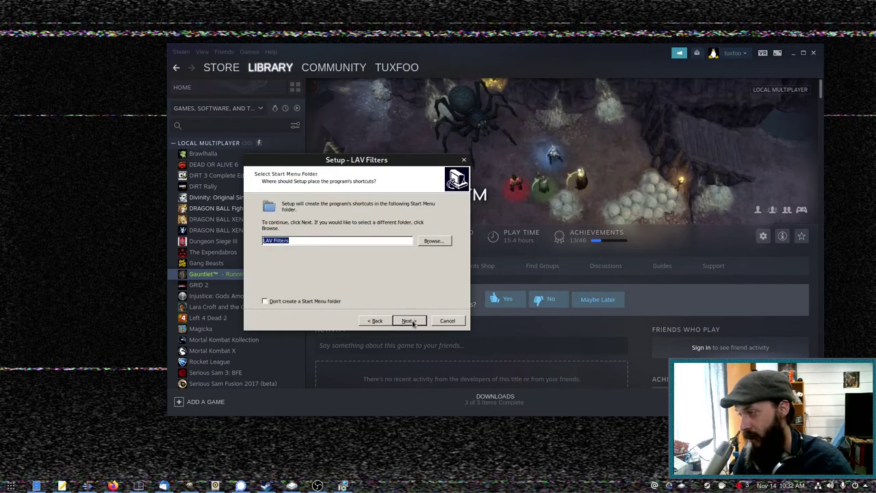
left_click(409, 320)
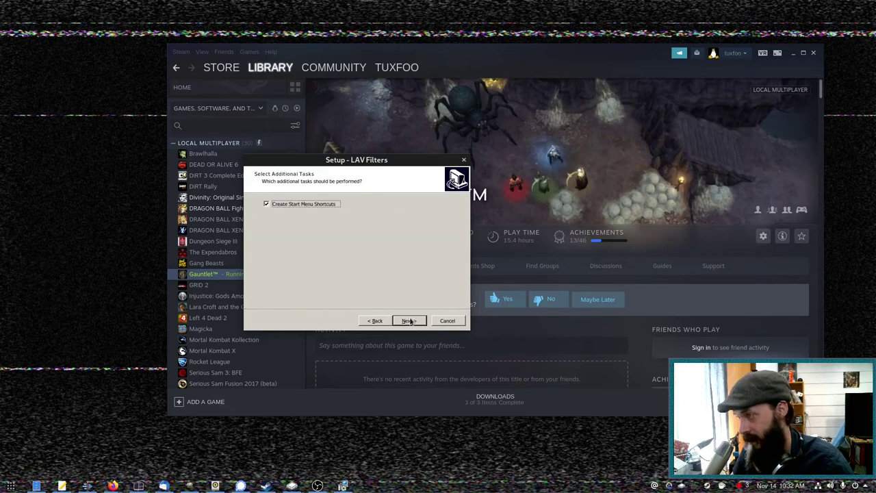
left_click(420, 320)
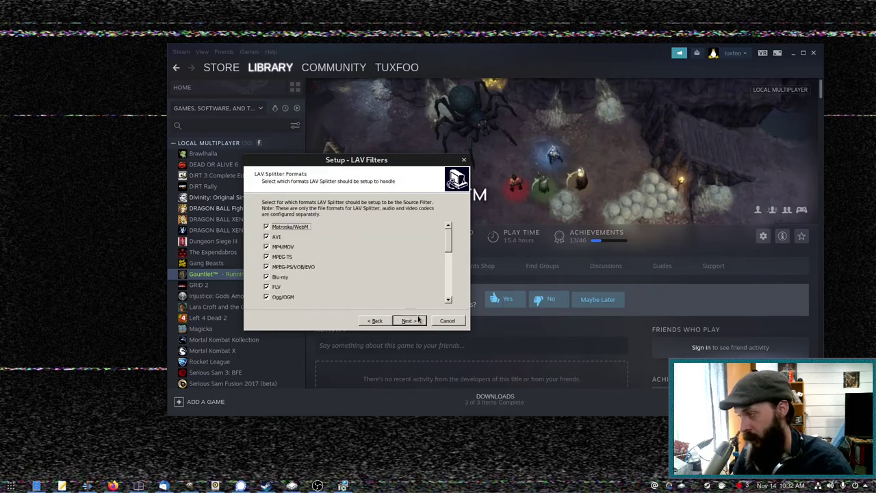
left_click(415, 321)
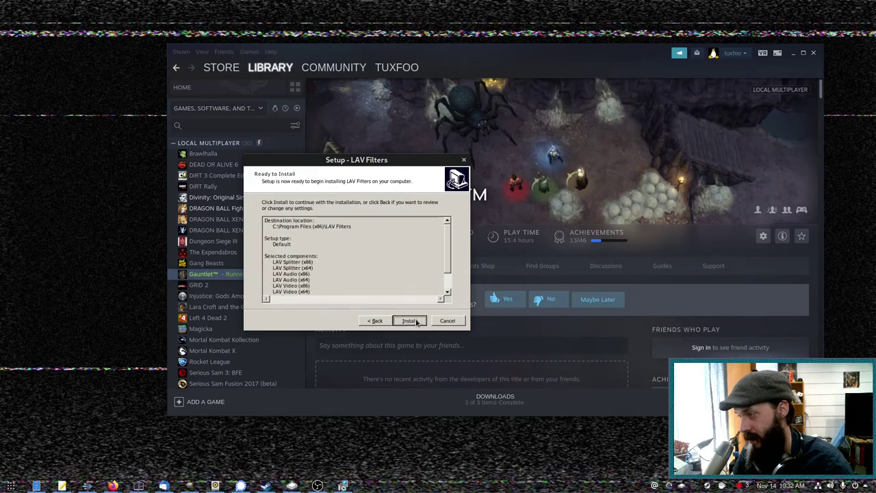
left_click(414, 321)
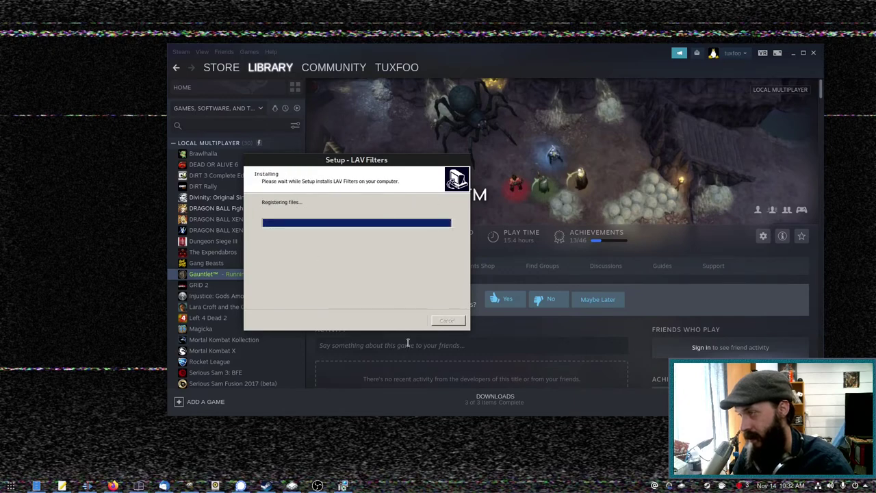
Move the LAV Filters setup window higher and finish the wizard without opening any configuration.
left_click_drag(383, 160, 435, 108)
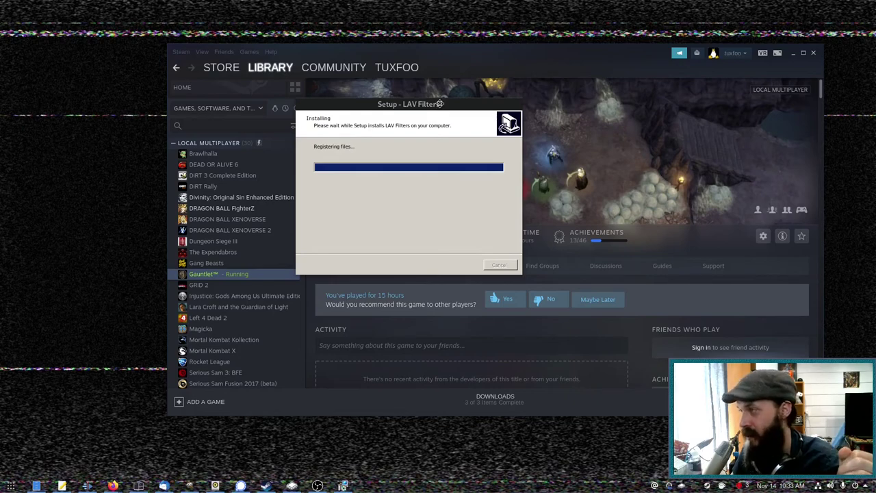
left_click_drag(440, 103, 427, 50)
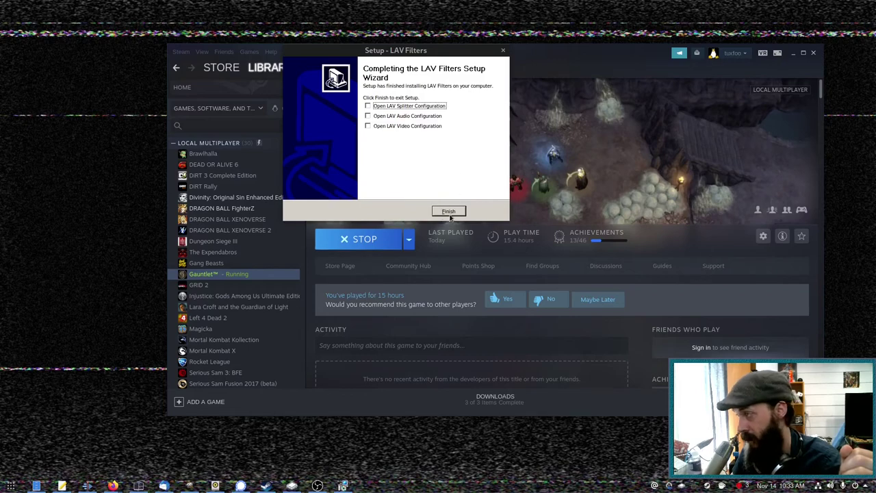
left_click(449, 212)
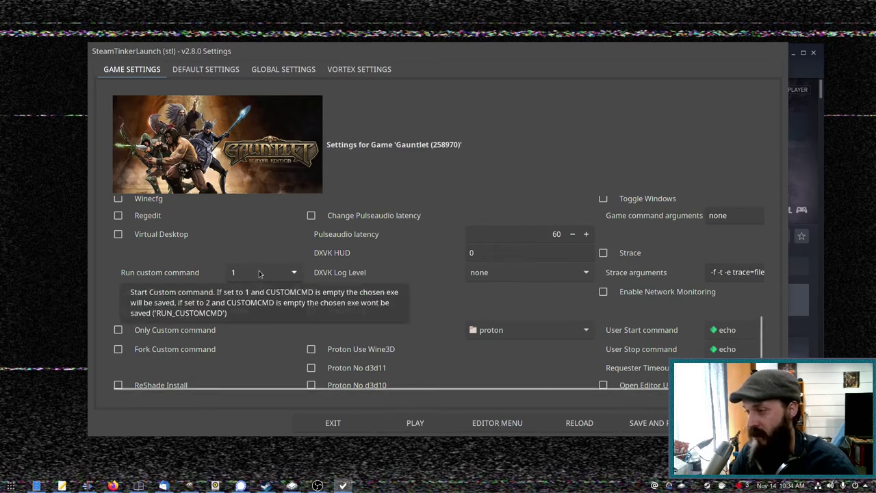
Save Gauntlet's settings with Run custom command set to 0 and start the game.
left_click(260, 274)
left_click(249, 300)
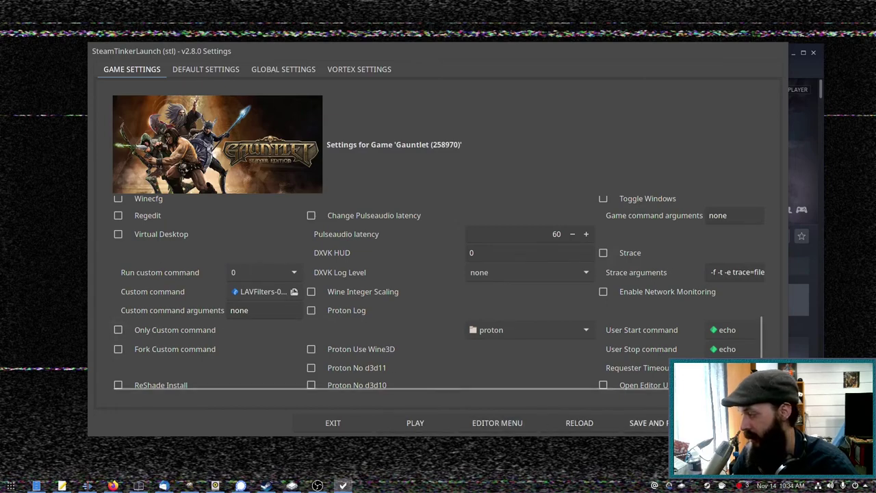
left_click(631, 424)
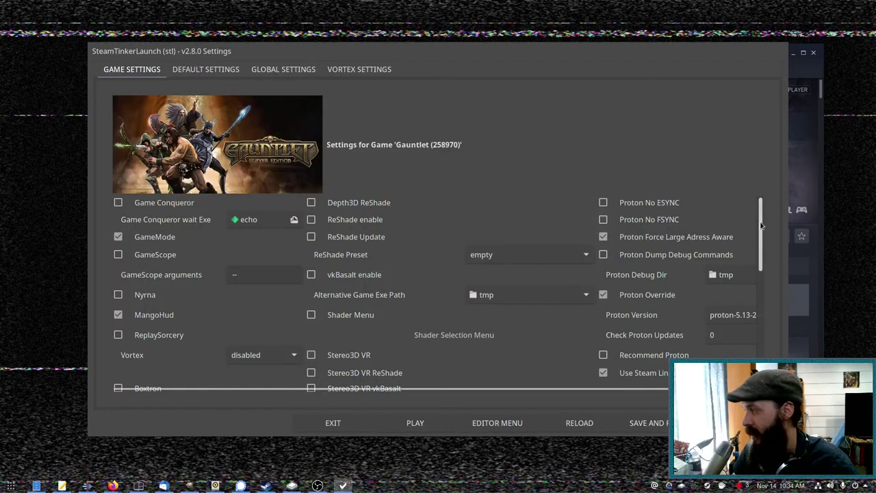
left_click_drag(759, 229, 760, 335)
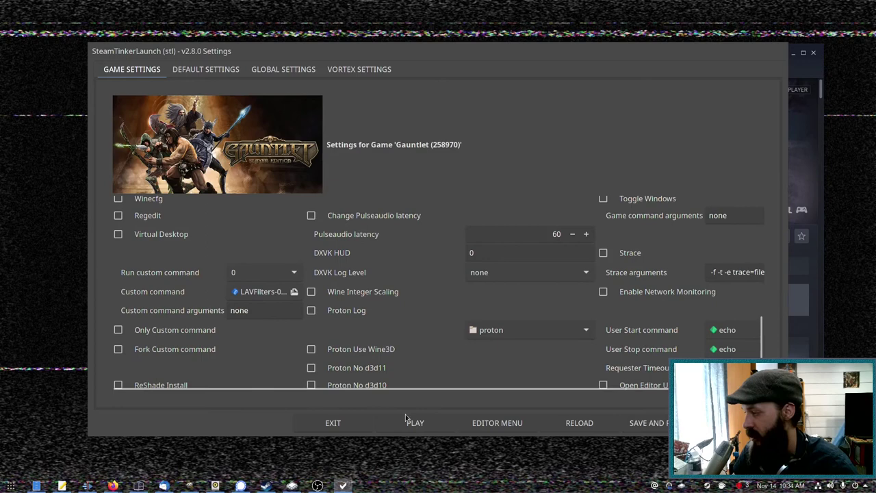
left_click(447, 424)
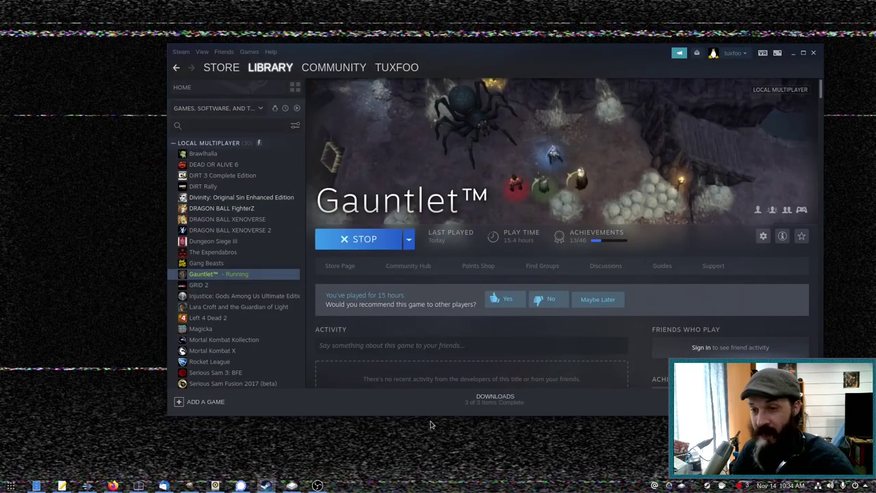